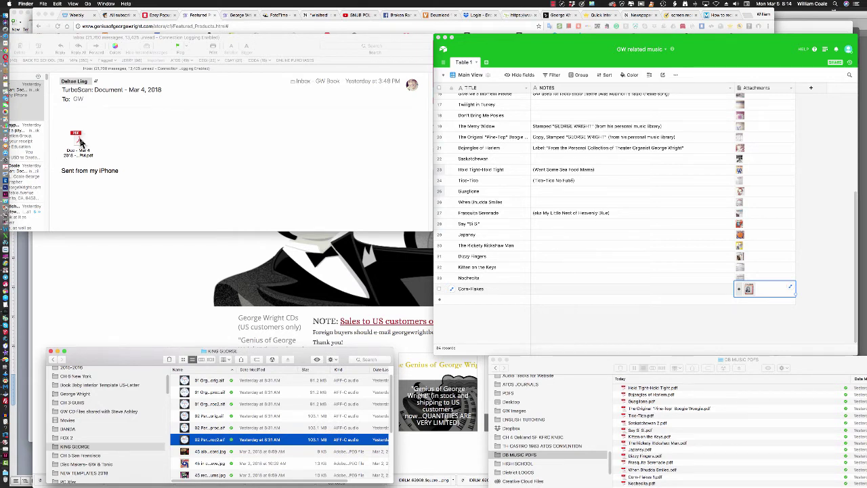
Step: Quick Look the mail's PDF attachment, retrying until the Corn-Flakes piano score displays
click(79, 141)
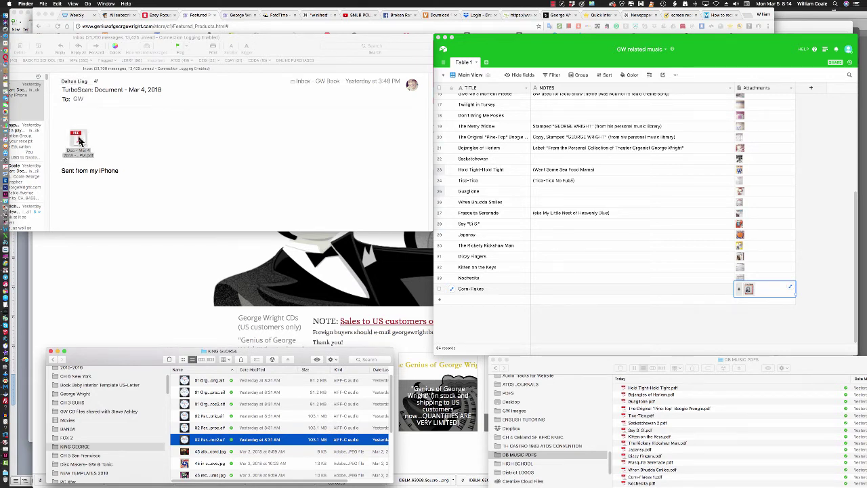
right_click(79, 141)
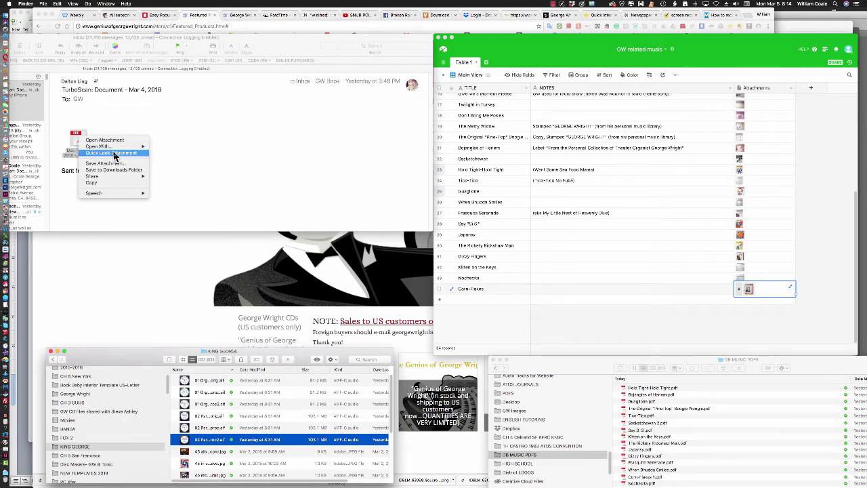
click(189, 148)
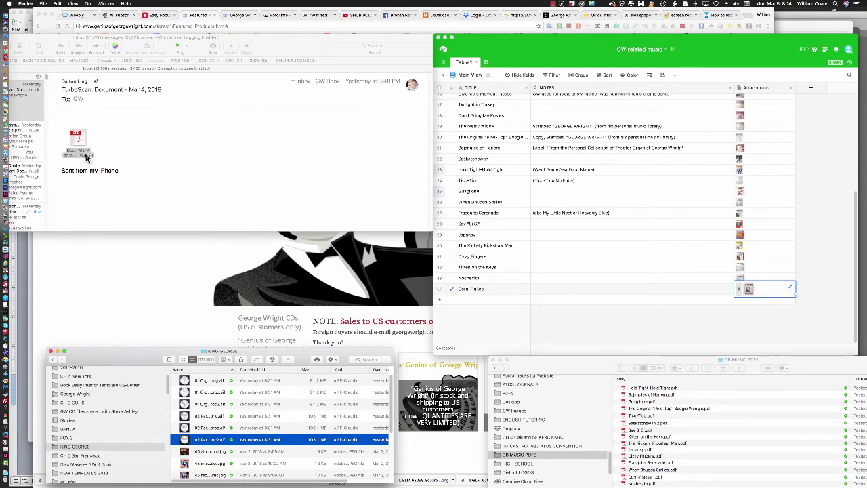
right_click(86, 158)
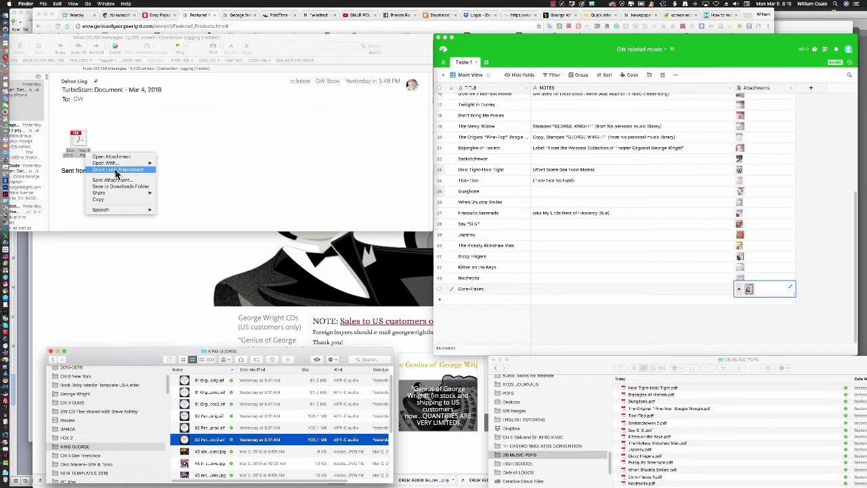
click(115, 171)
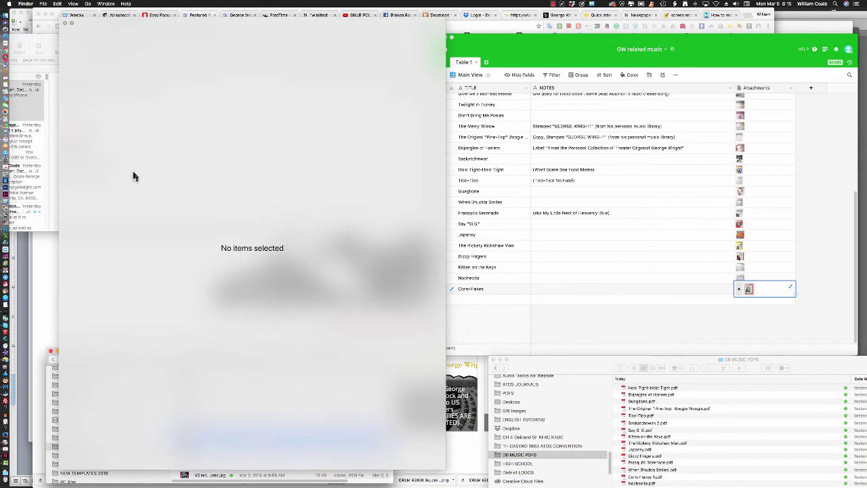
click(65, 23)
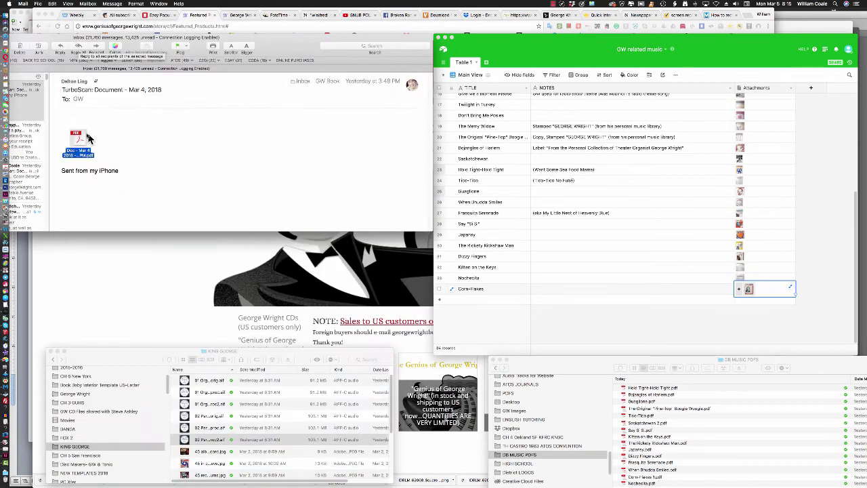
click(79, 142)
right_click(78, 142)
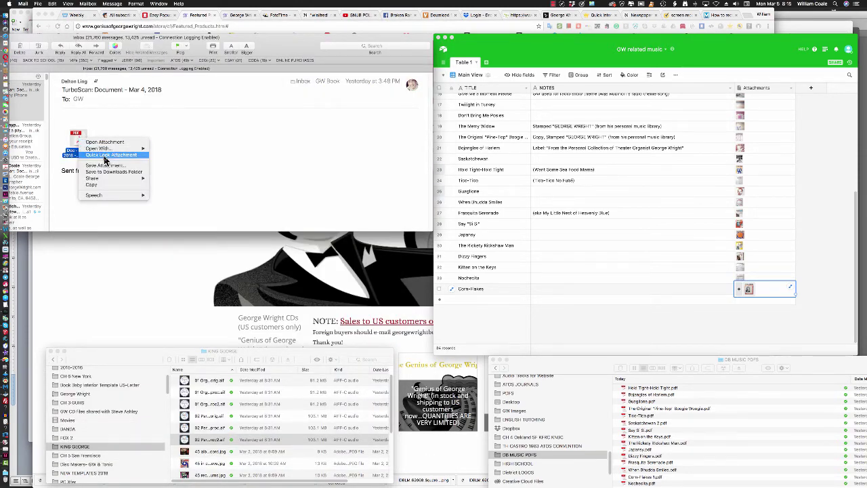
click(106, 155)
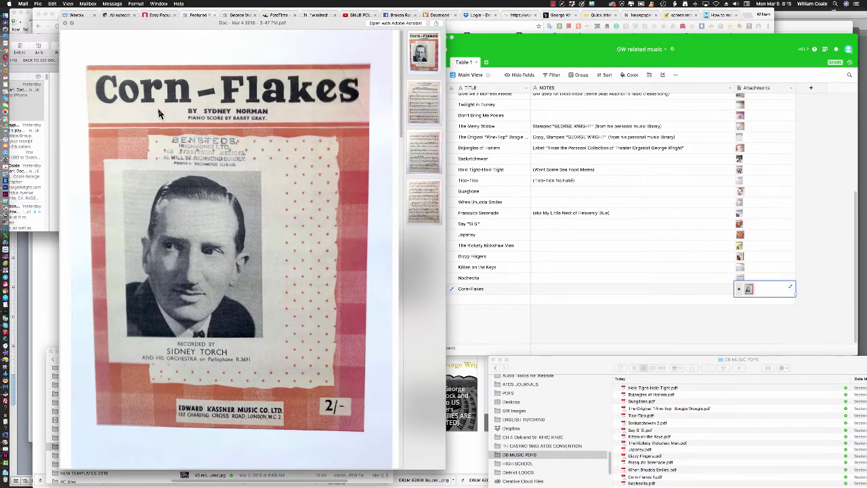
Step: Close the Corn-Flakes preview and Quick Look the newer message's 'The Gypsy in My Soul' PDF
click(65, 23)
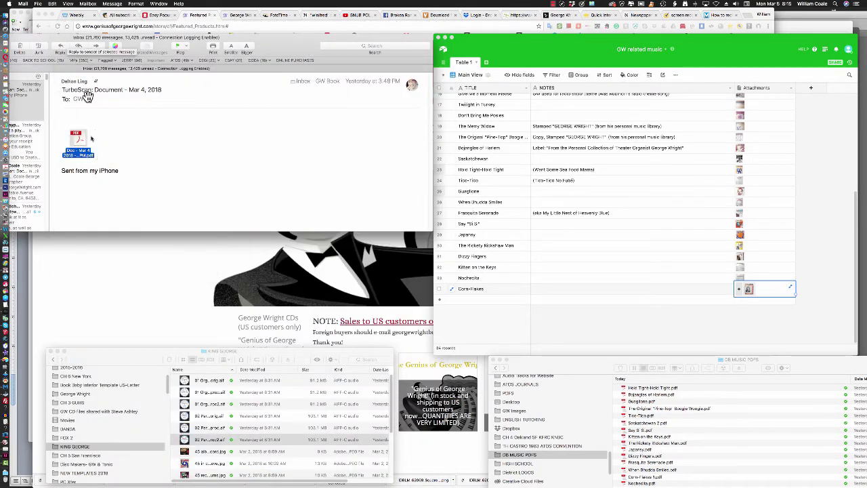
click(31, 110)
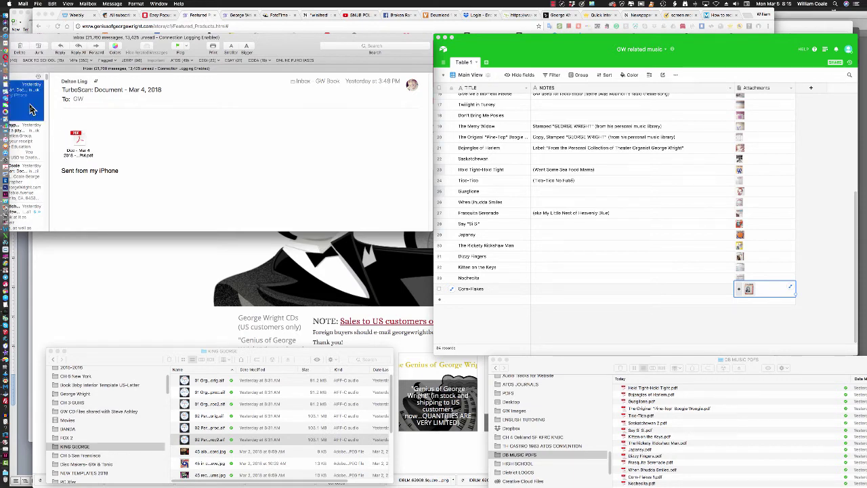
click(80, 140)
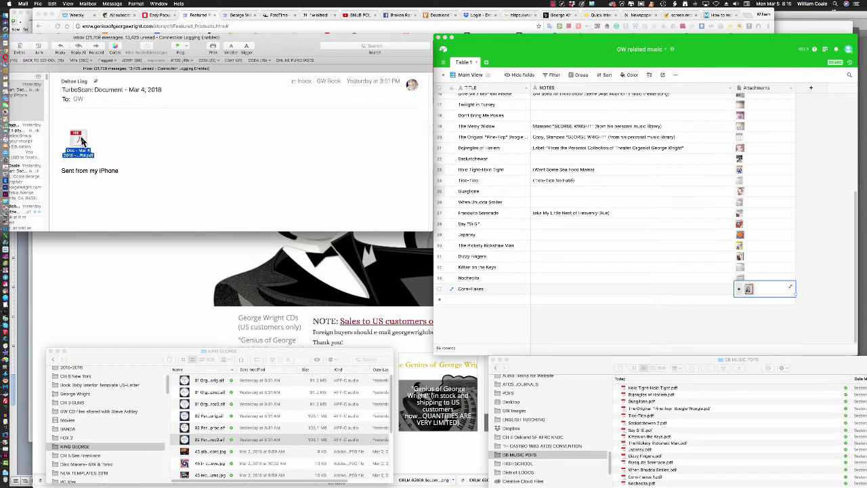
right_click(82, 140)
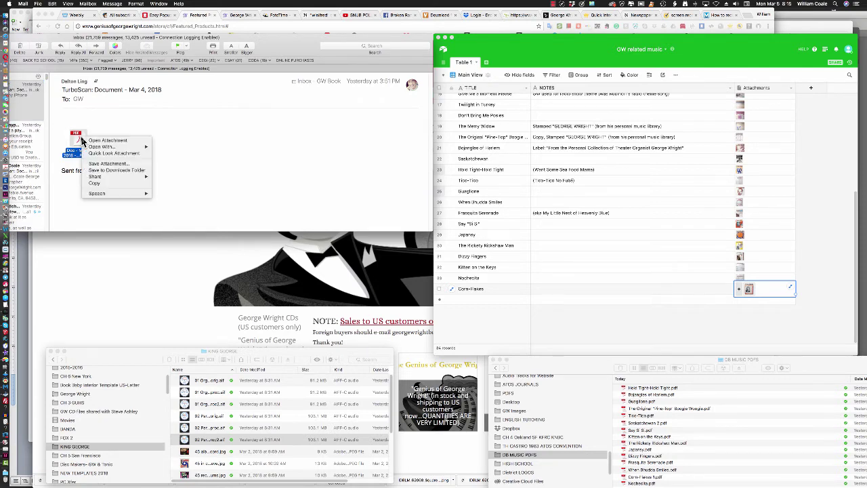
click(116, 155)
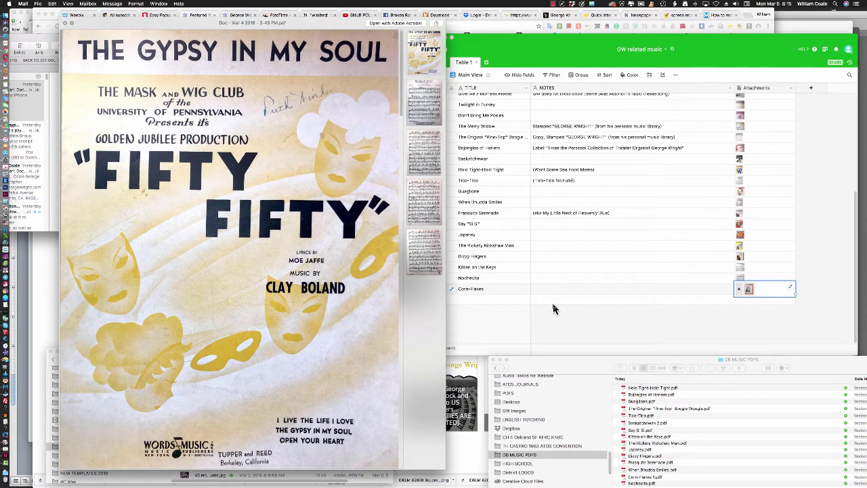
Step: Create a row titled 'The Gypsy in My Soul' below Corn-Flakes and close the preview
click(497, 303)
click(496, 302)
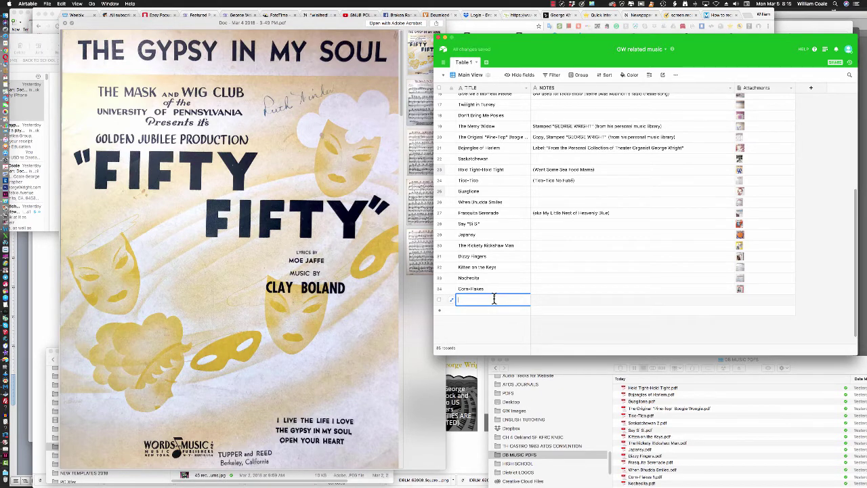
text(The Gypsy in My Soul)
key(super+a)
click(558, 303)
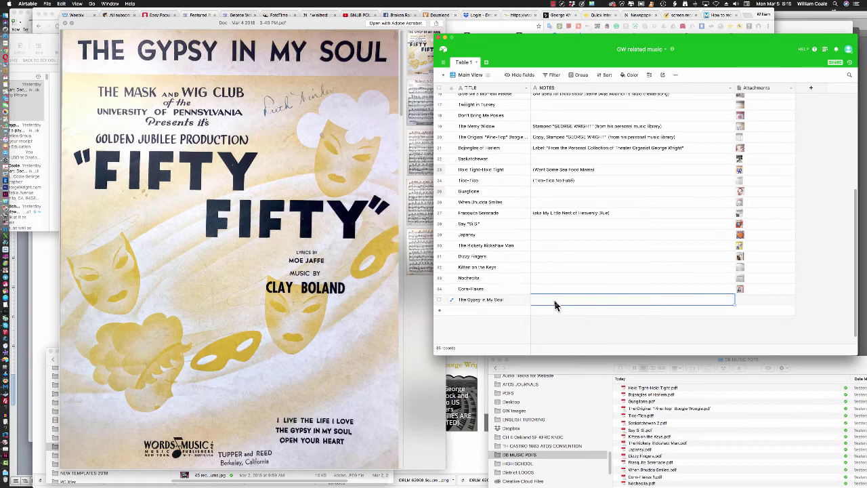
click(66, 24)
Step: Drag the scanned PDF from Mail into The Gypsy in My Soul row's Attachments cell
click(77, 139)
drag(77, 139, 752, 303)
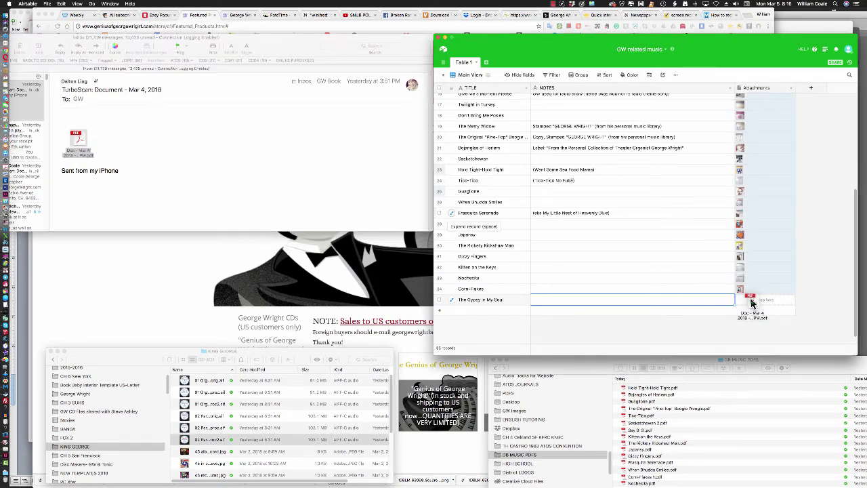
drag(752, 303, 752, 304)
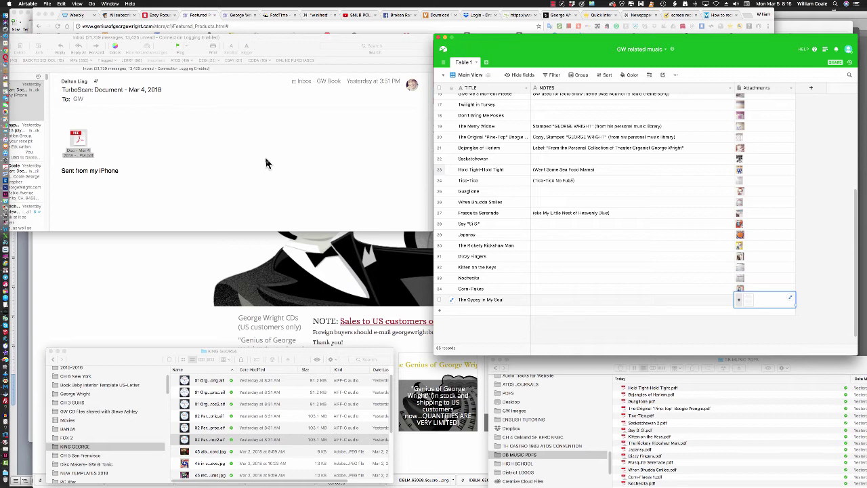
Step: Save the mail's scanned attachment as 'The Gypsy In My Soul.pdf' into the DB MUSIC PDFS folder
click(324, 154)
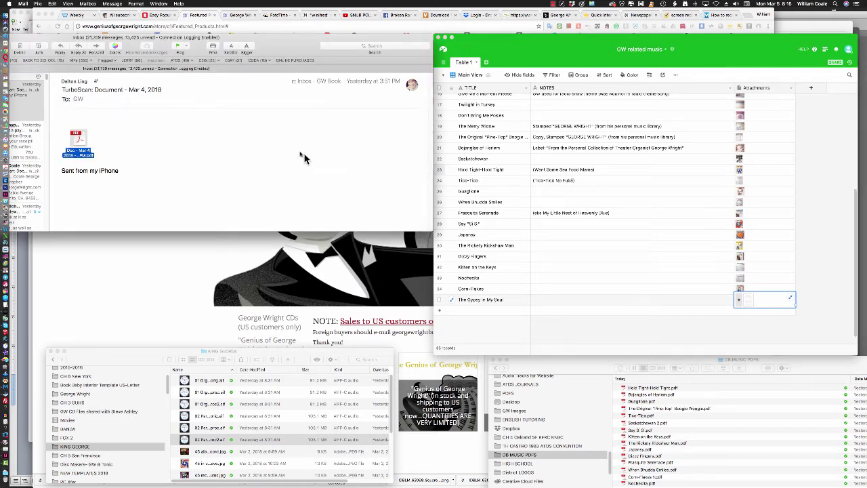
click(257, 108)
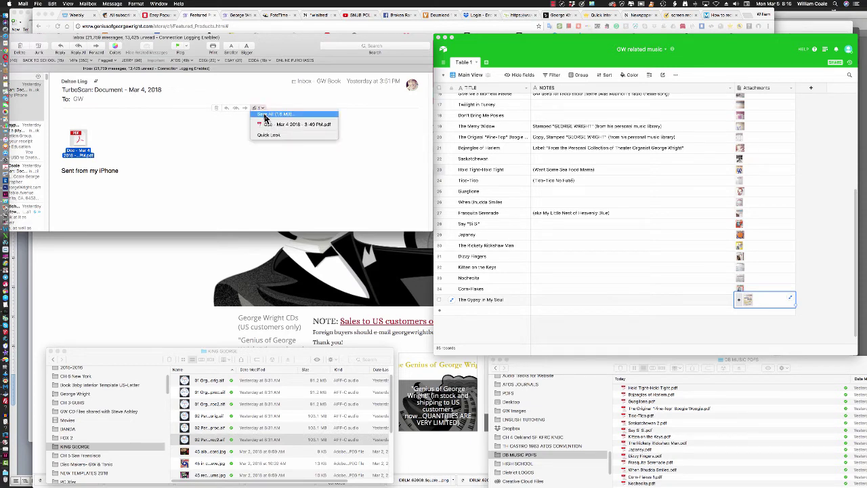
click(265, 115)
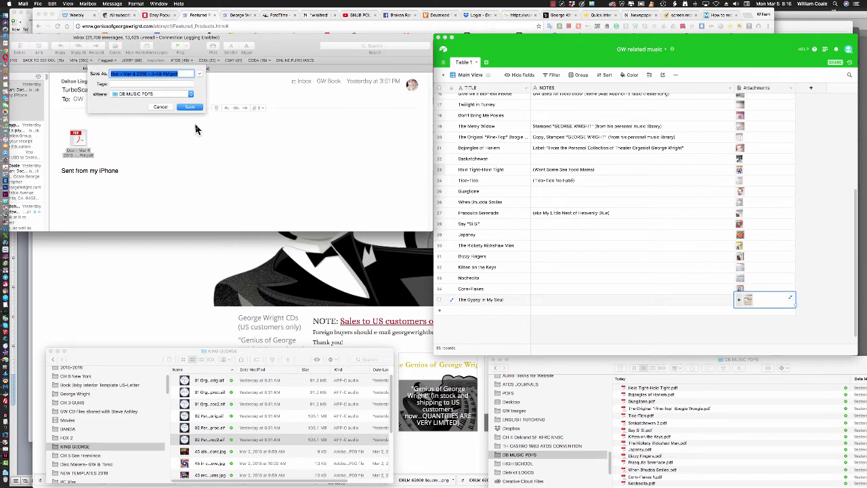
text(The Gypsy In My Soul)
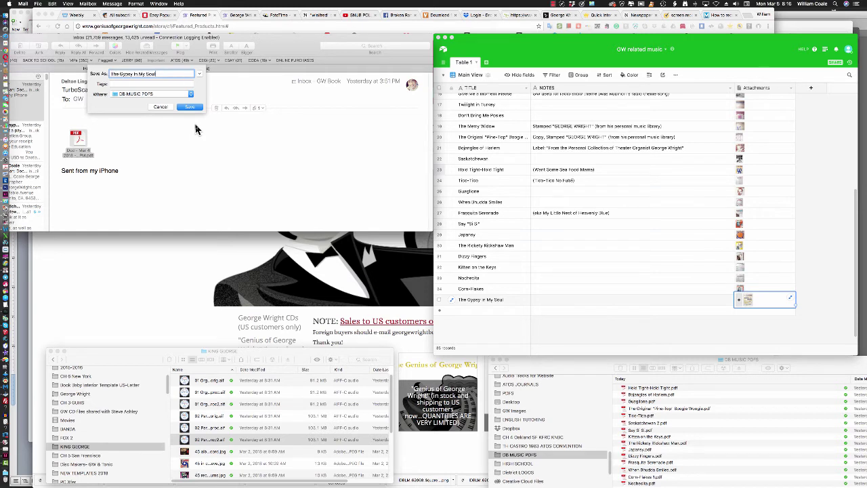
text(.pdf)
key(Return)
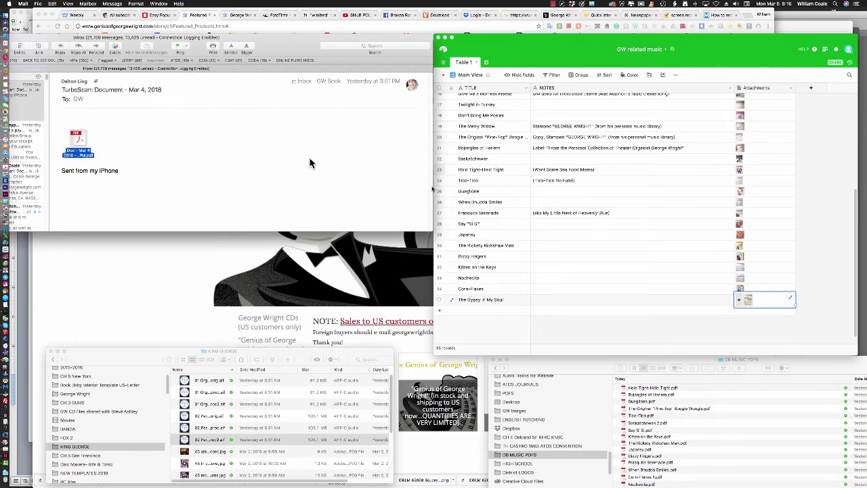
scroll(688, 447, down, 2)
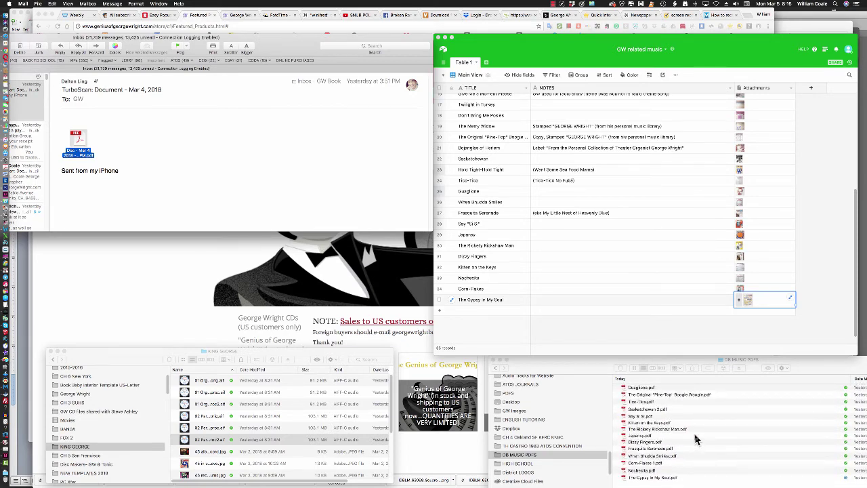
scroll(674, 477, down, 2)
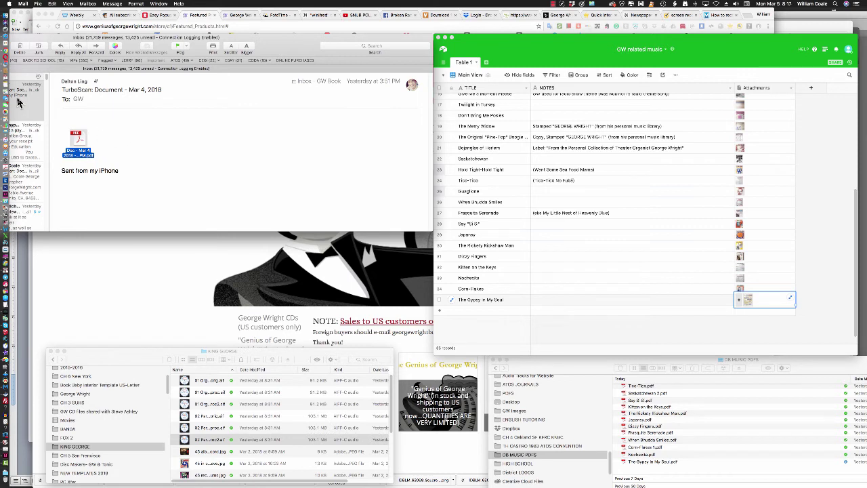
Step: Select the next TurboScan message and Quick Look its 'How About Me' PDF attachment
click(39, 103)
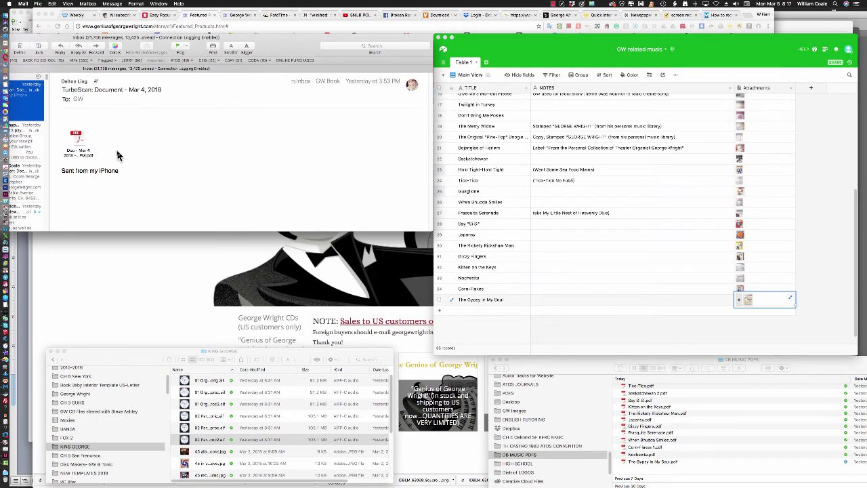
click(84, 144)
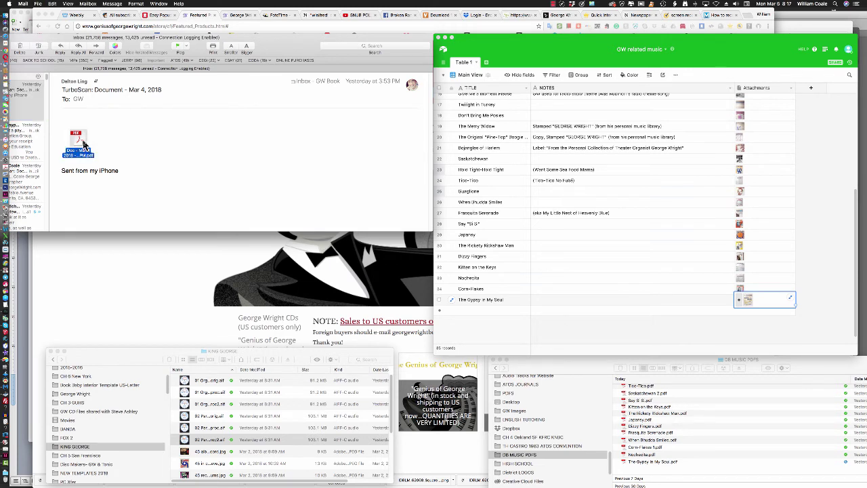
right_click(84, 144)
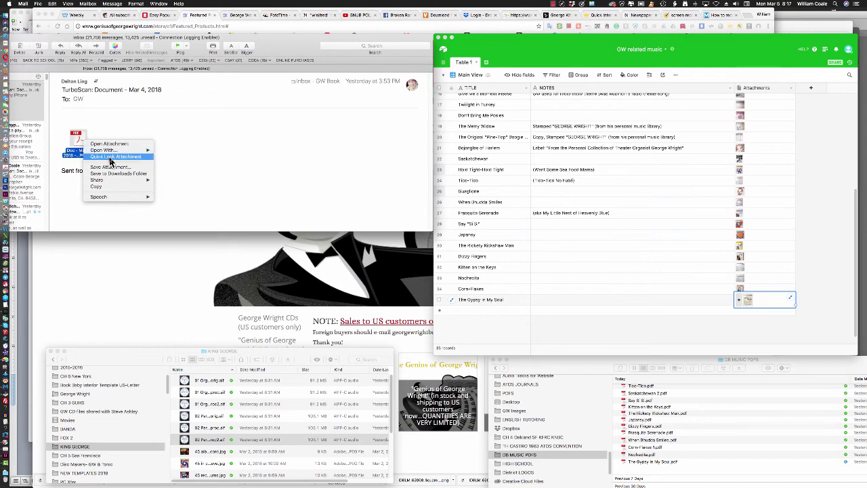
click(110, 161)
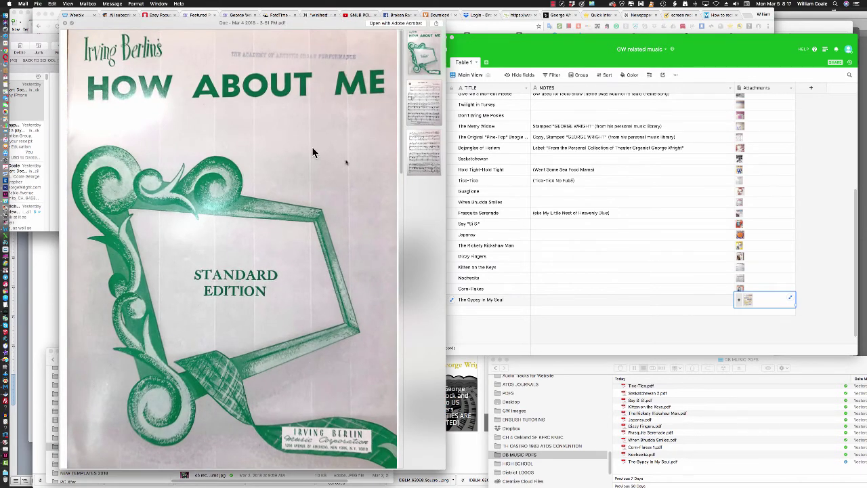
Step: Create a 'How About Me' row with Notes: Stamped "The Academy of Artistic Organ Performance"
click(489, 313)
click(489, 312)
text(How About Me)
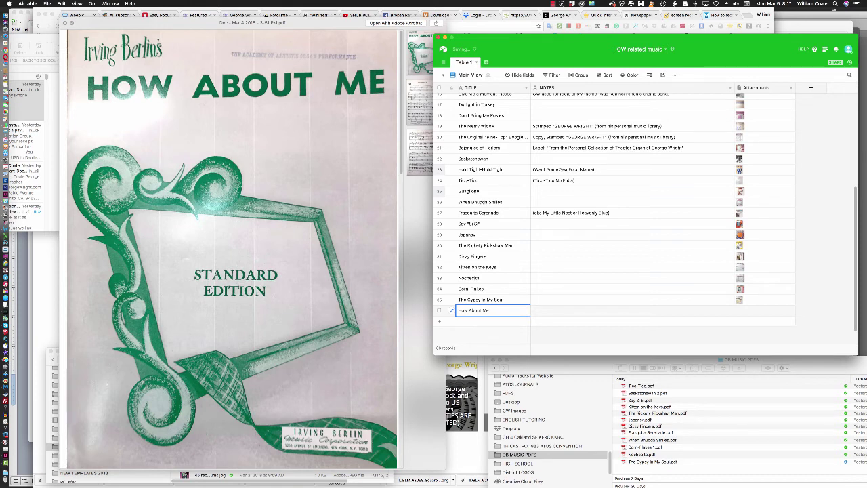
key(super+a)
key(super+c)
click(548, 314)
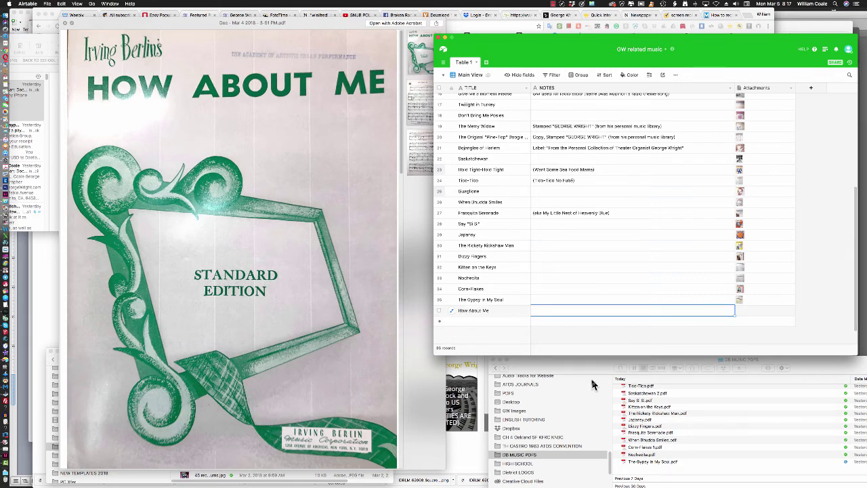
text(Stamped)
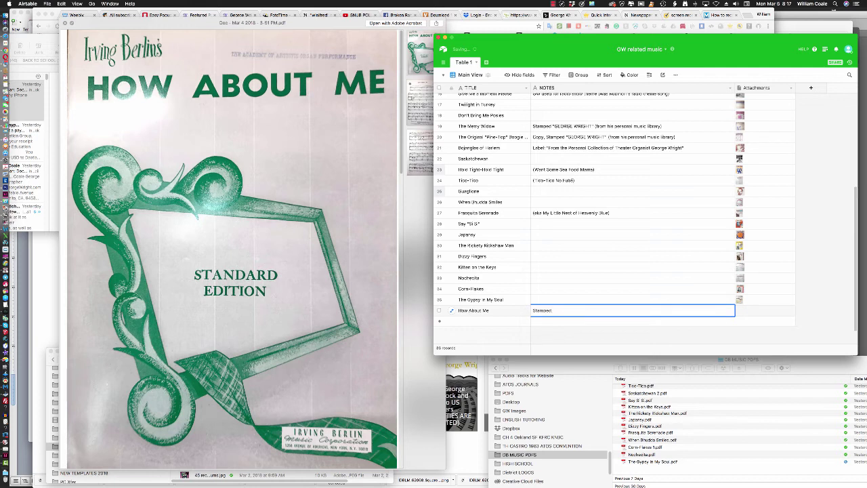
text( "The Academy of Artistic Organ Performance")
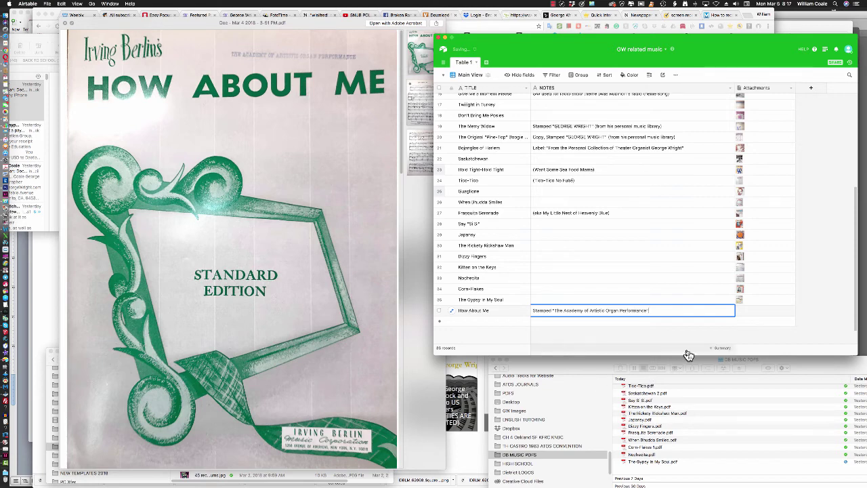
Step: Close the preview and drag the mail's PDF into the How About Me Attachments cell
click(80, 29)
click(66, 25)
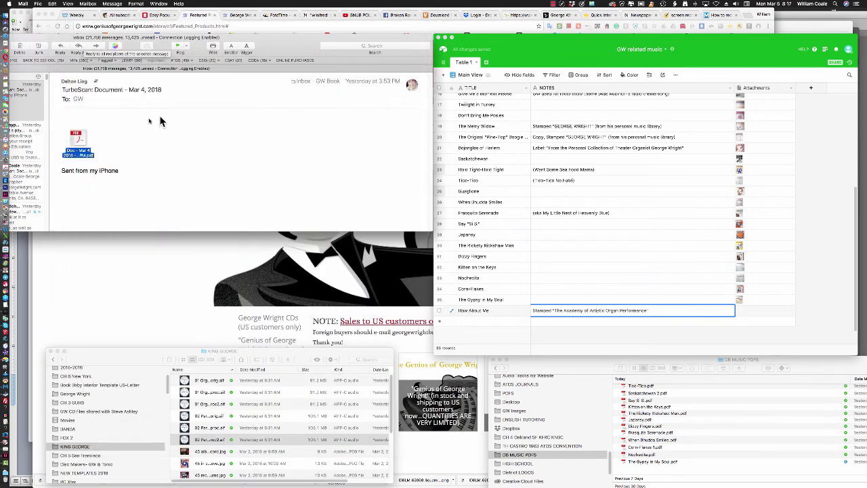
drag(77, 138, 767, 318)
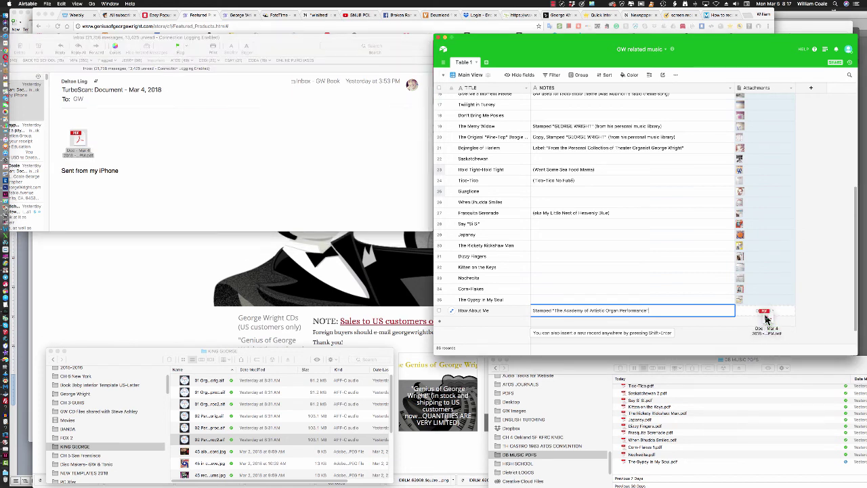
drag(766, 318, 767, 319)
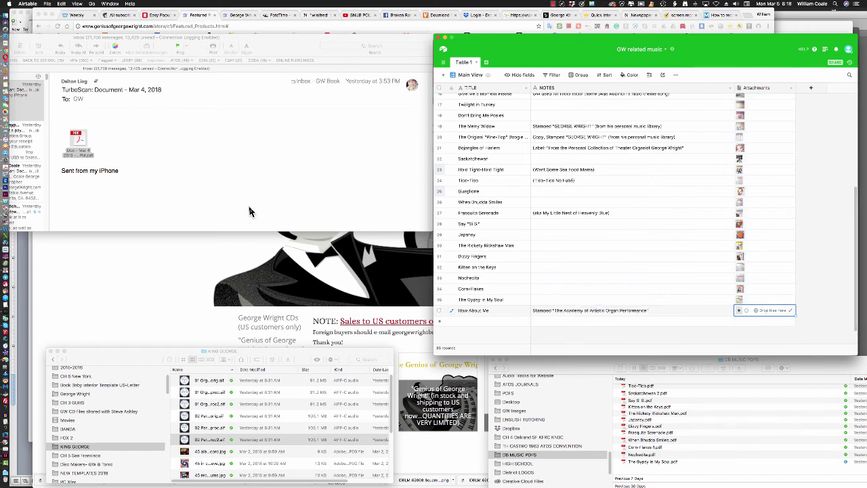
Step: From Mail's attachment Save menu, store the scanned PDF as 'How About Me.pdf' in DB MUSIC PDFS
click(194, 151)
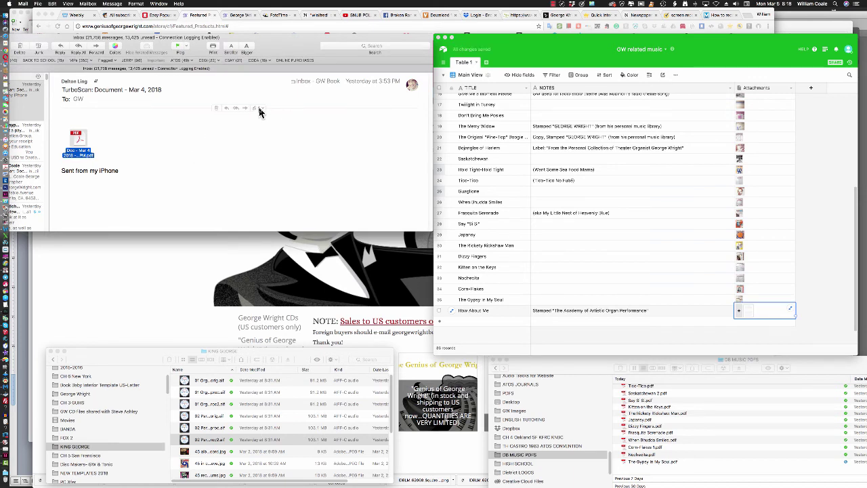
click(258, 108)
click(259, 124)
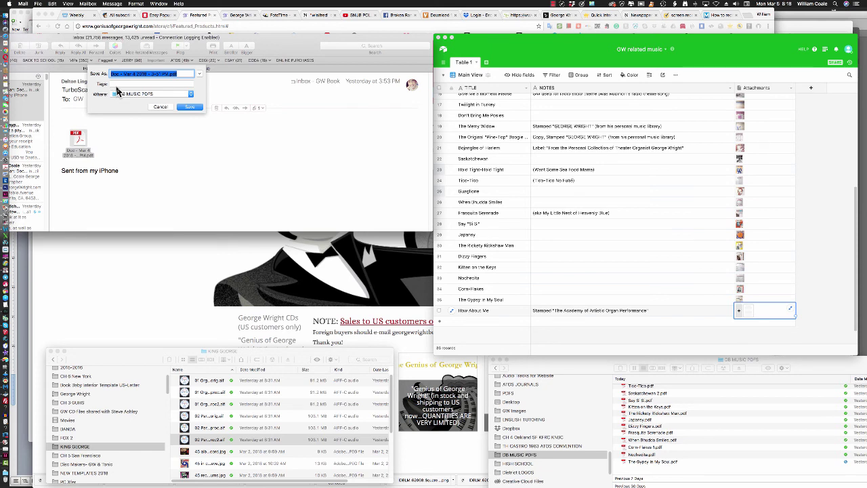
key(super+v)
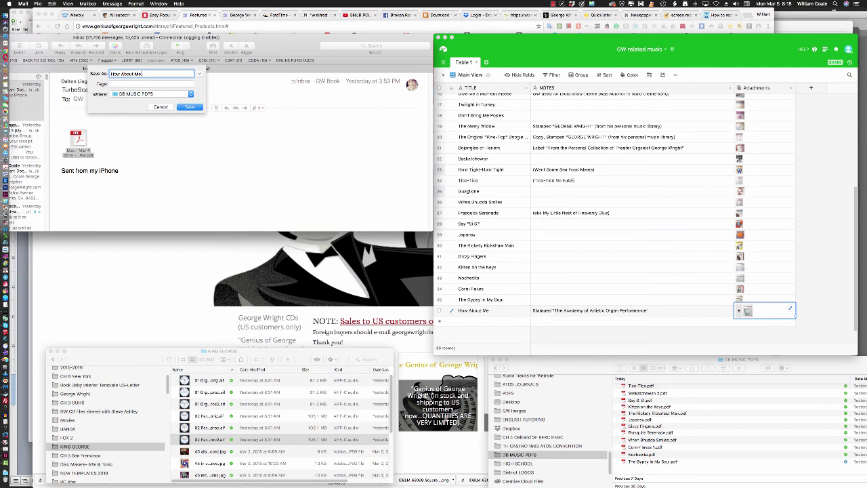
text(.pdf)
key(Return)
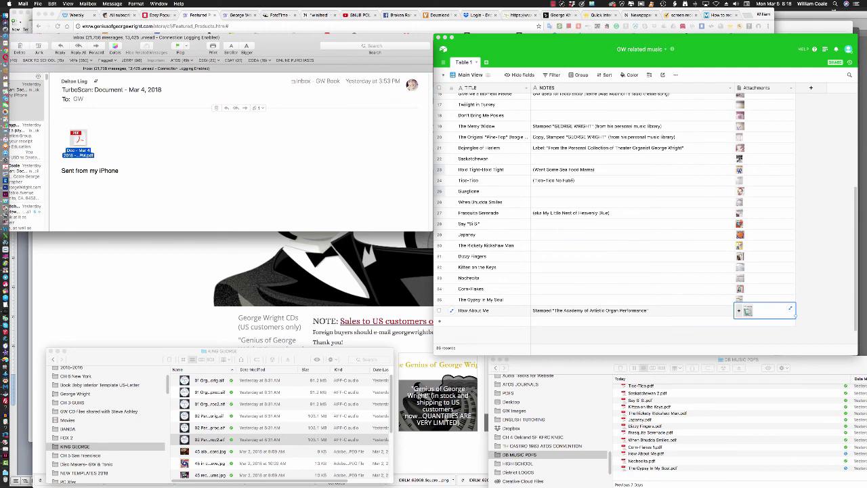